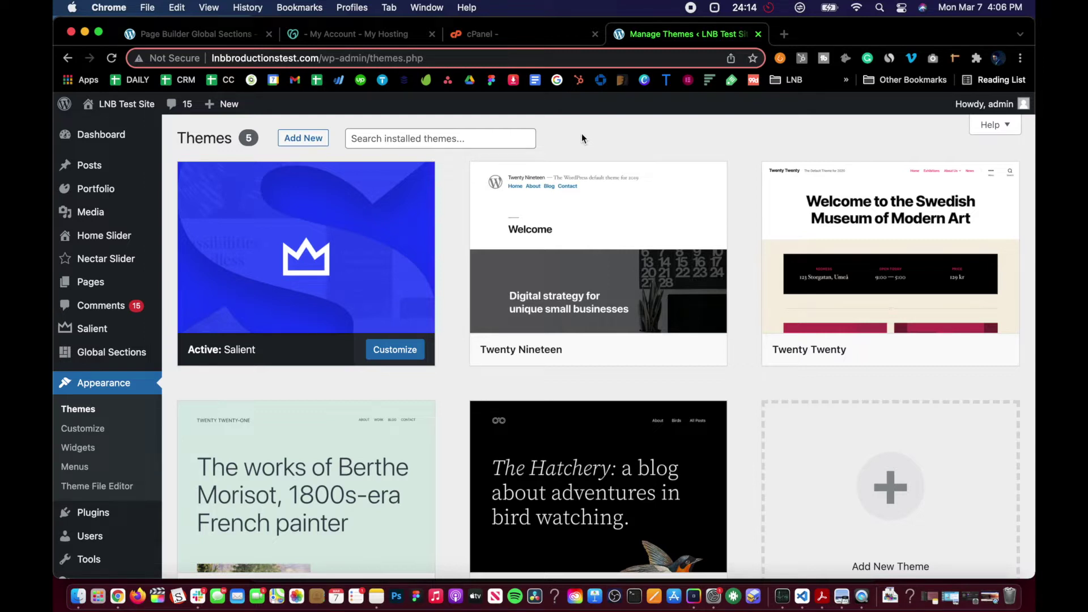
Start adding a new theme from the Themes page to reach the upload form
{"action": "left_click", "coordinate": [302, 138]}
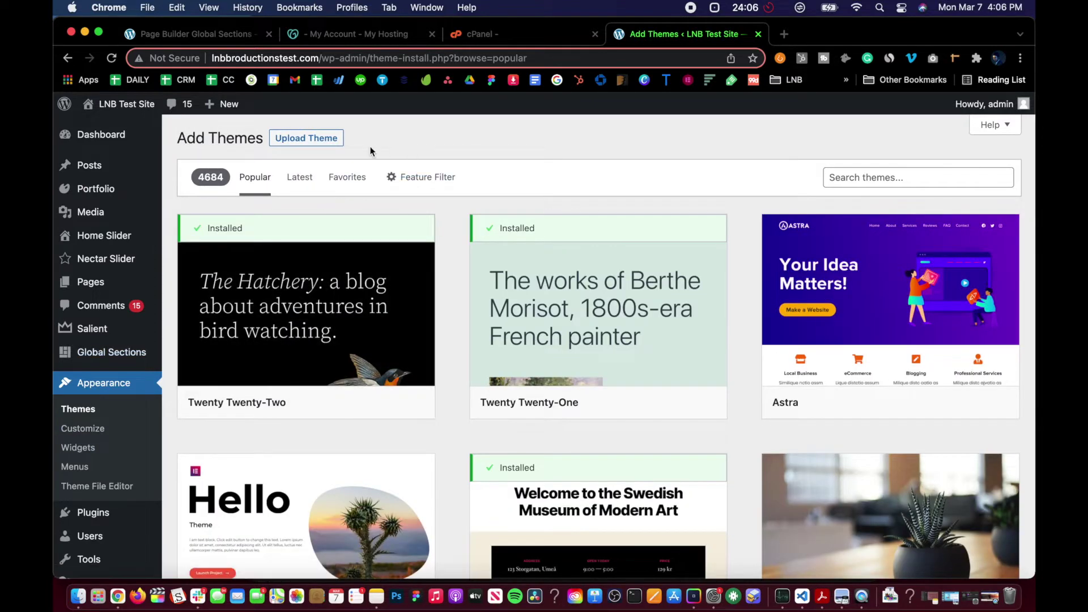
Upload salient-child.zip from the computer and install it as a new theme
{"action": "left_click", "coordinate": [288, 143]}
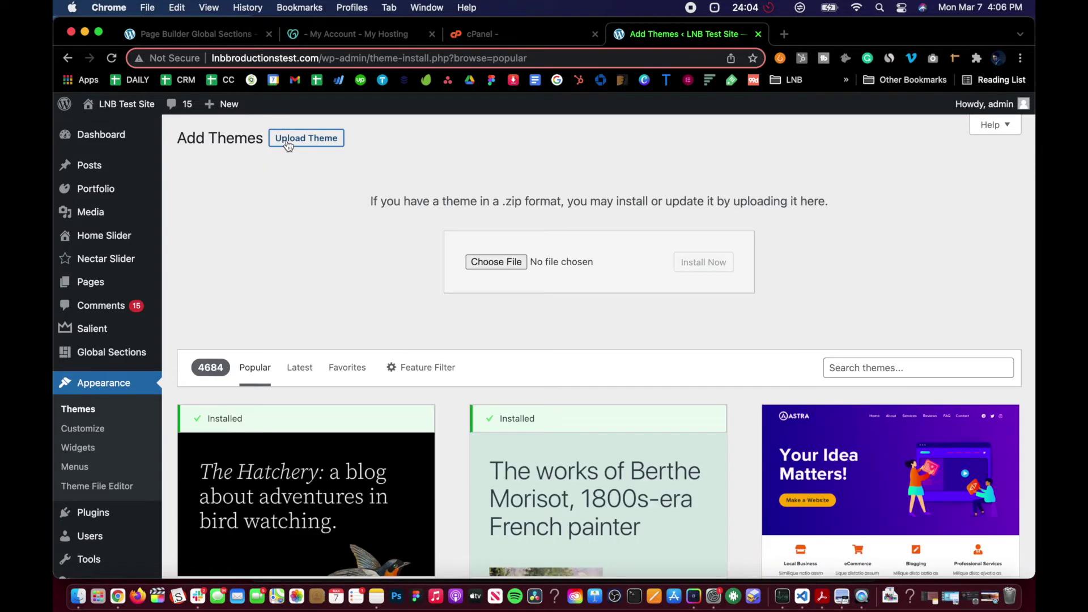
{"action": "left_click", "coordinate": [482, 262]}
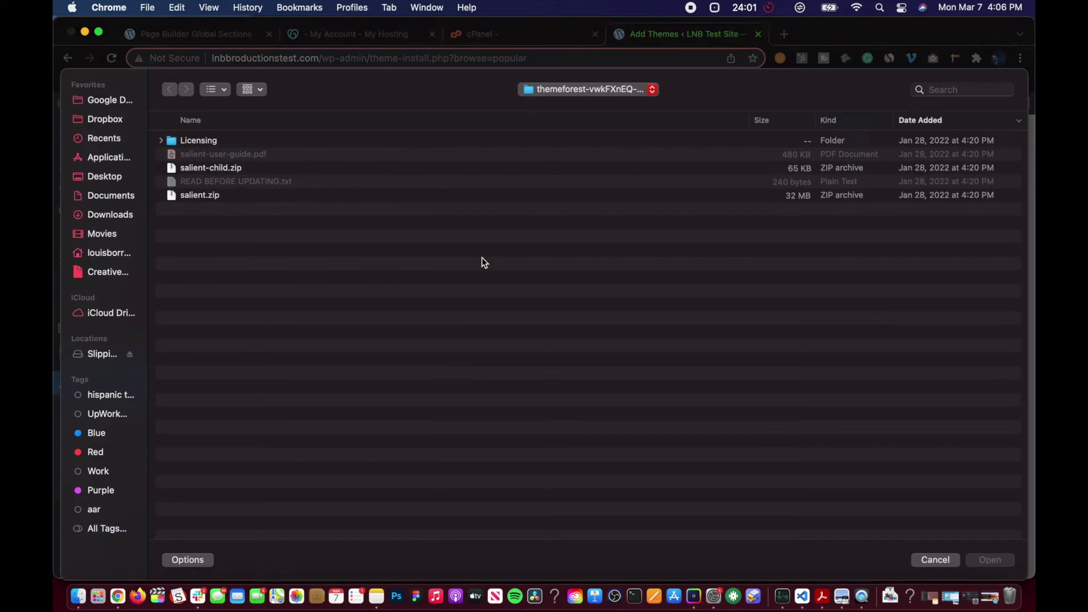
{"action": "left_click", "coordinate": [230, 167]}
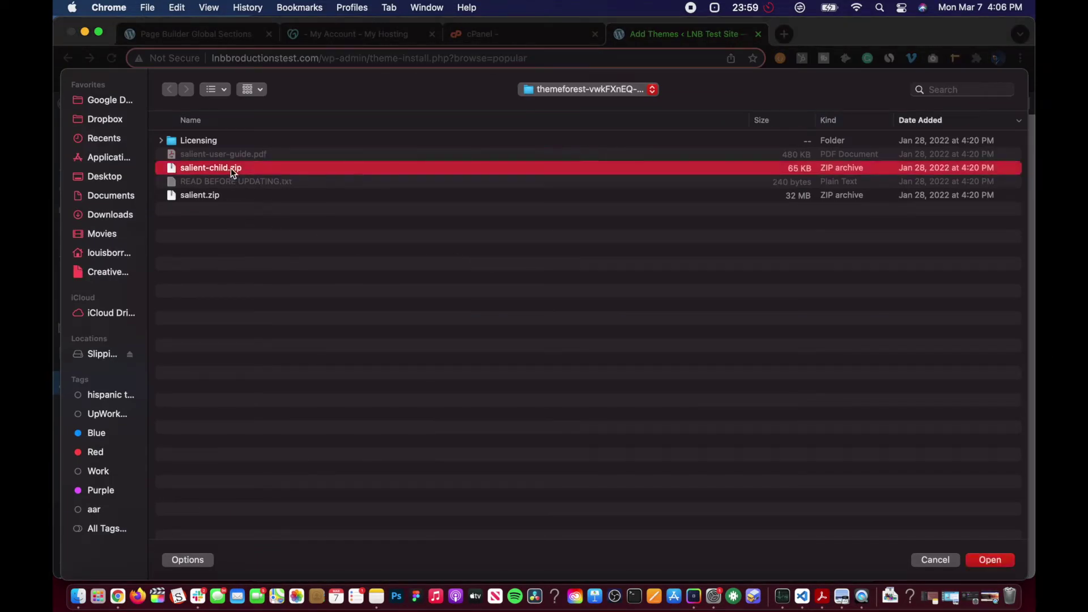
{"action": "double_click", "coordinate": [409, 167]}
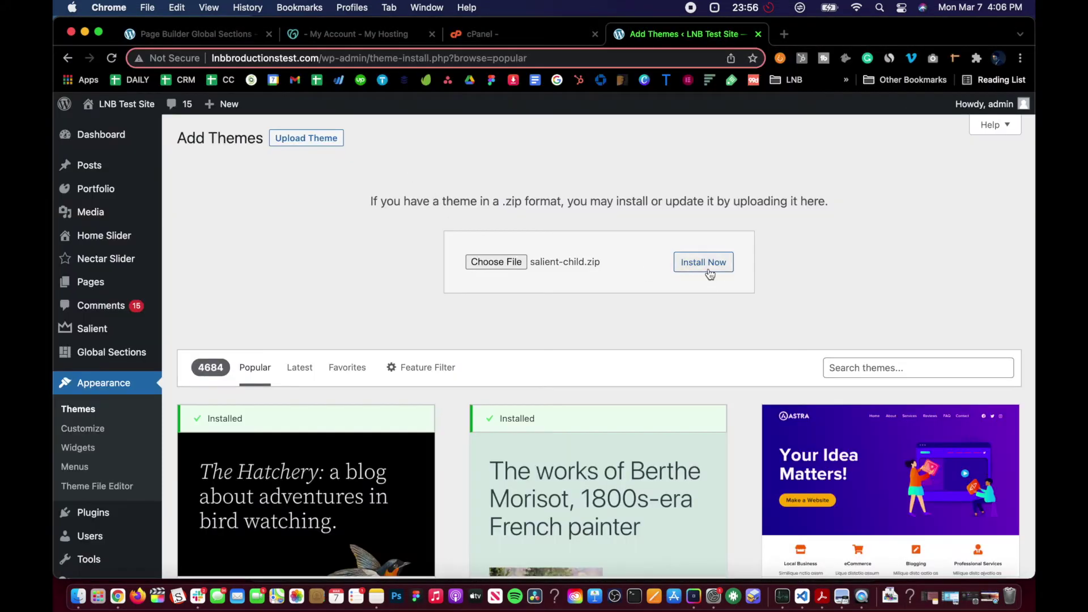
{"action": "left_click", "coordinate": [704, 263]}
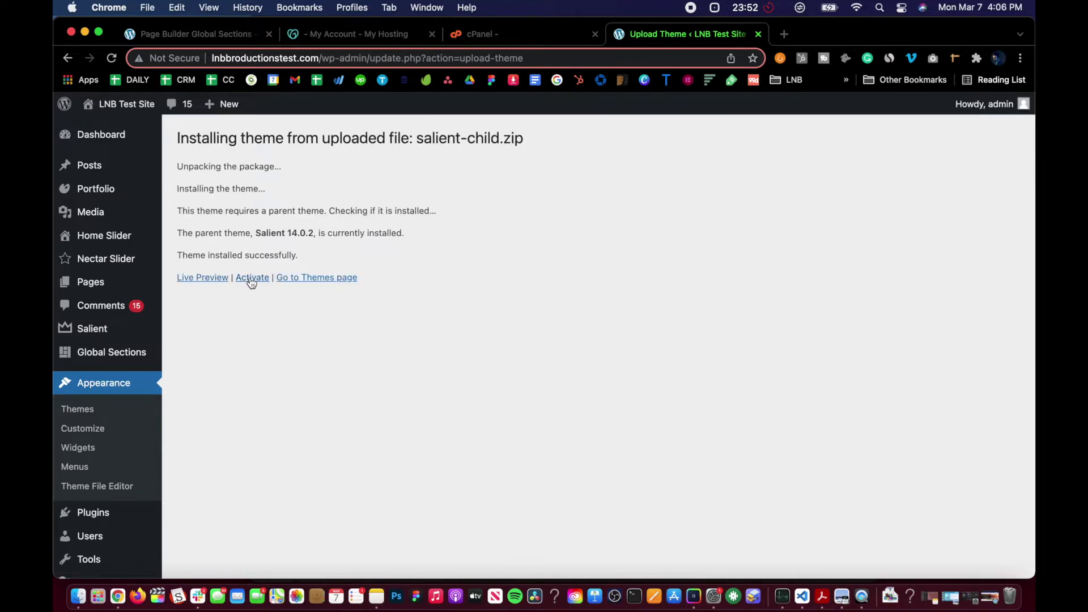
Activate the Salient Child Theme, then return to the installed themes list
{"action": "left_click", "coordinate": [253, 278]}
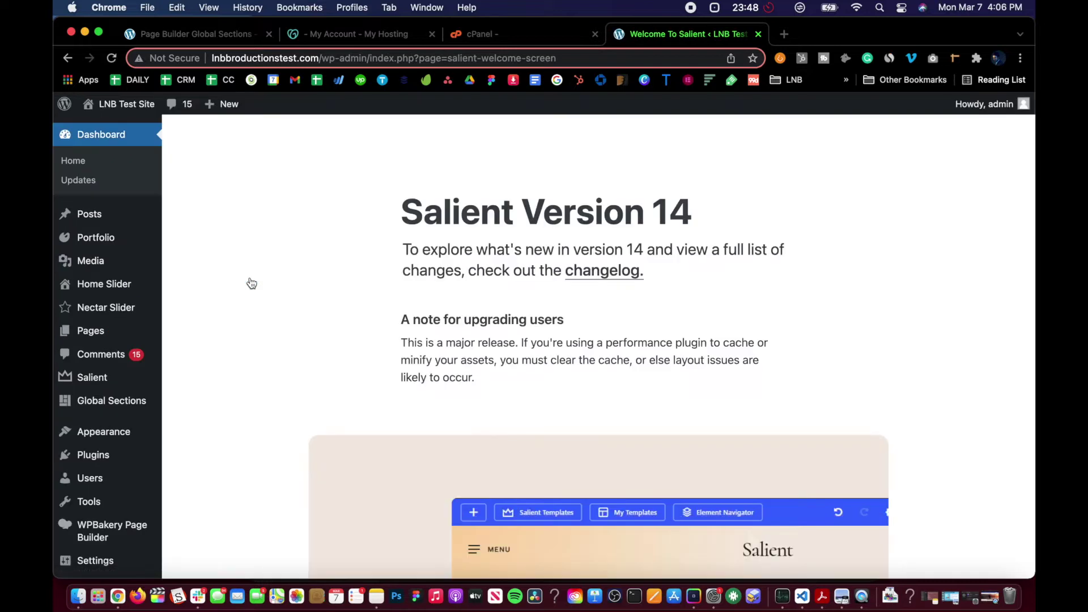
{"action": "scroll", "coordinate": [255, 367], "scroll_direction": "down", "scroll_amount": 10}
{"action": "scroll", "coordinate": [255, 368], "scroll_direction": "down", "scroll_amount": 4}
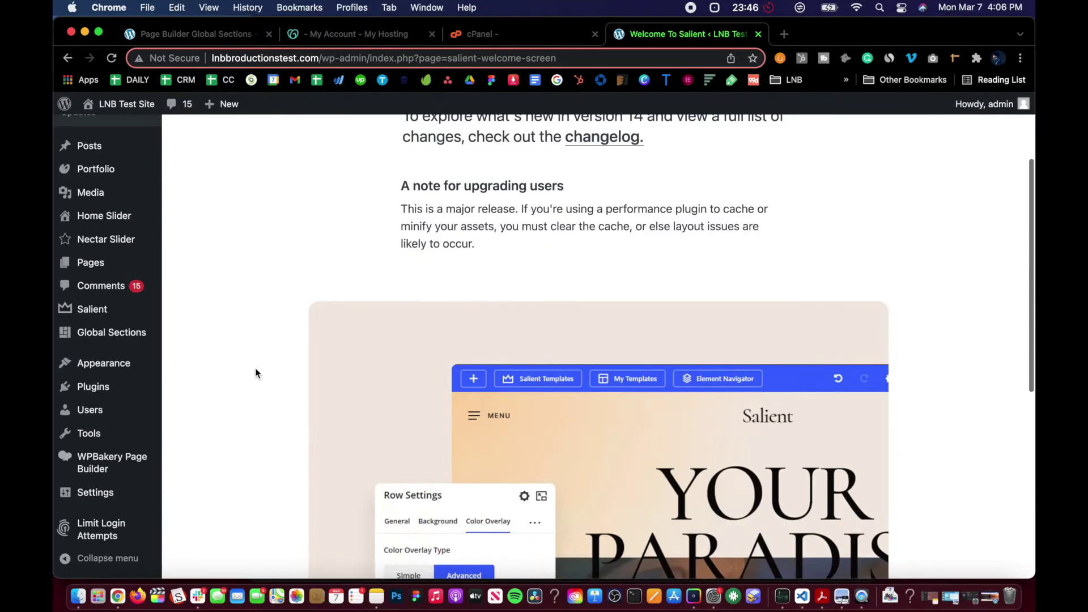
{"action": "scroll", "coordinate": [255, 369], "scroll_direction": "down", "scroll_amount": 4}
{"action": "scroll", "coordinate": [255, 368], "scroll_direction": "down", "scroll_amount": 4}
{"action": "scroll", "coordinate": [256, 369], "scroll_direction": "up", "scroll_amount": 10}
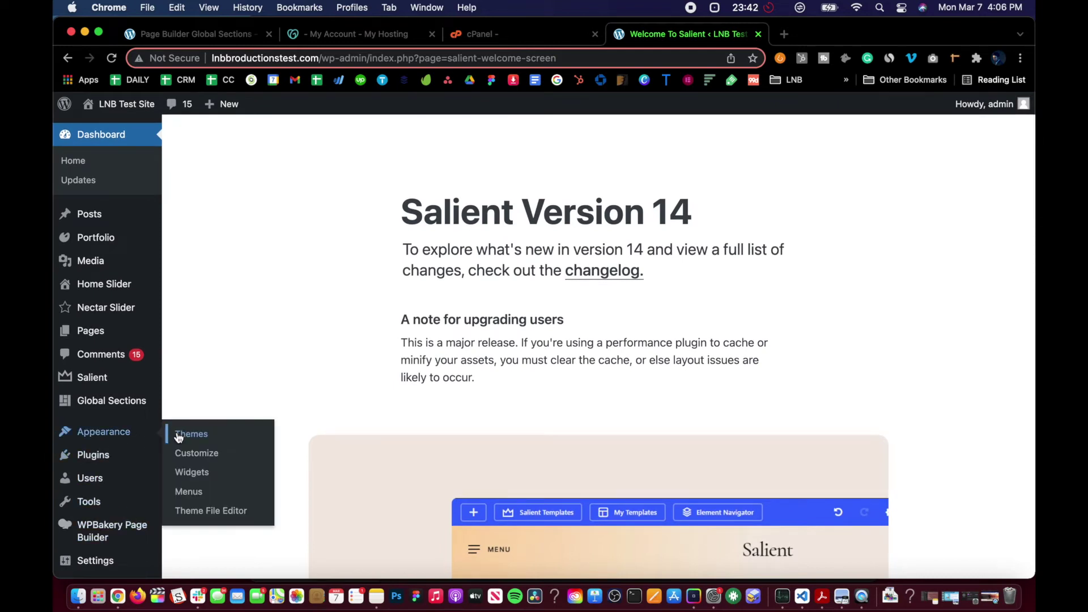
{"action": "left_click", "coordinate": [179, 437]}
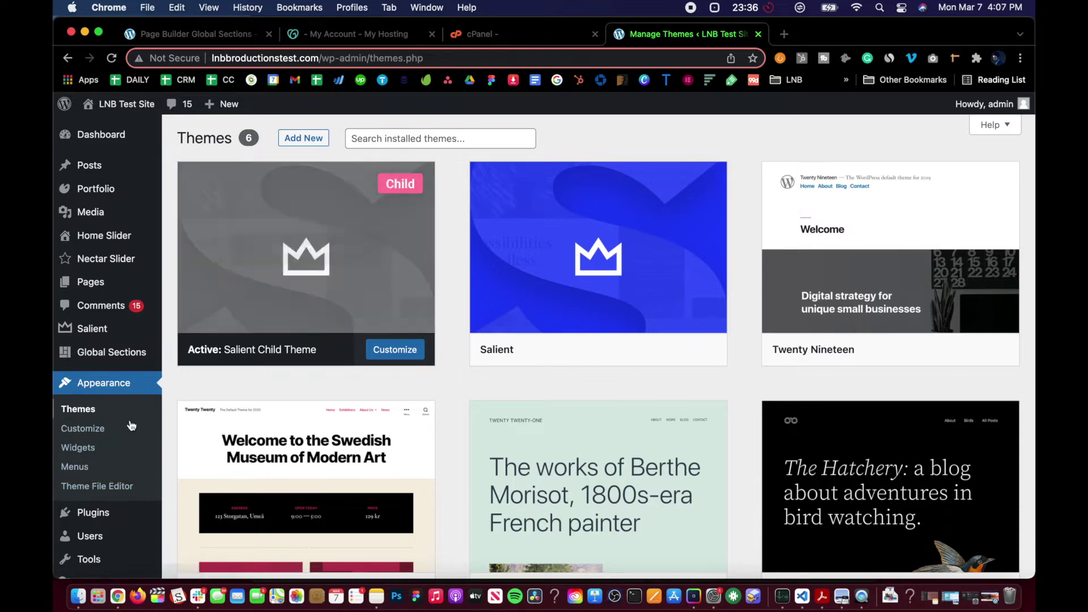
{"action": "scroll", "coordinate": [212, 366], "scroll_direction": "down", "scroll_amount": 1}
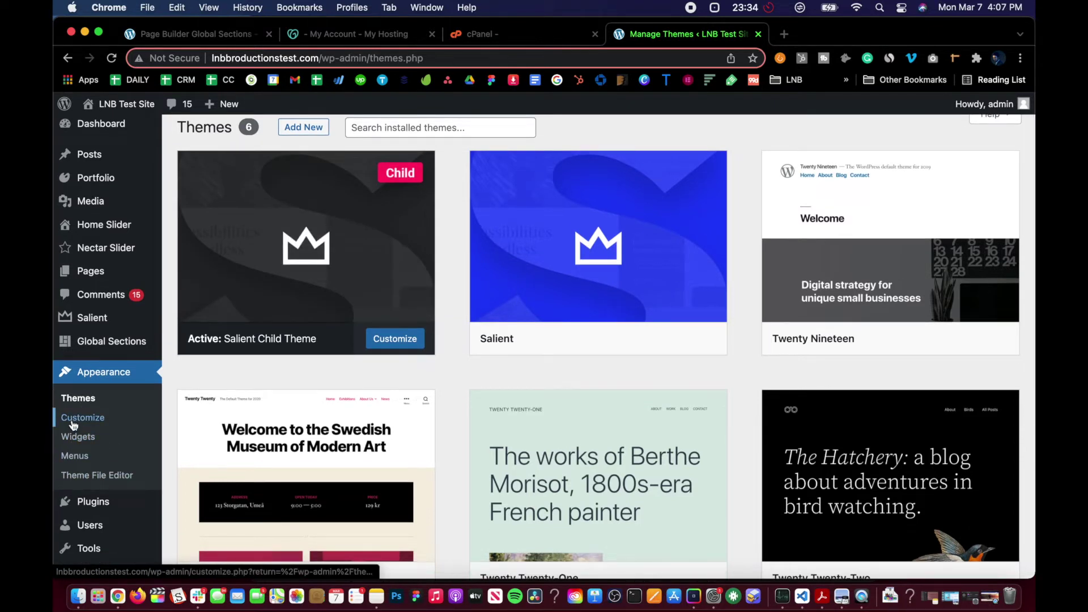
Open the Salient Child Theme's file editor and acknowledge the direct-editing warning
{"action": "left_click", "coordinate": [75, 477]}
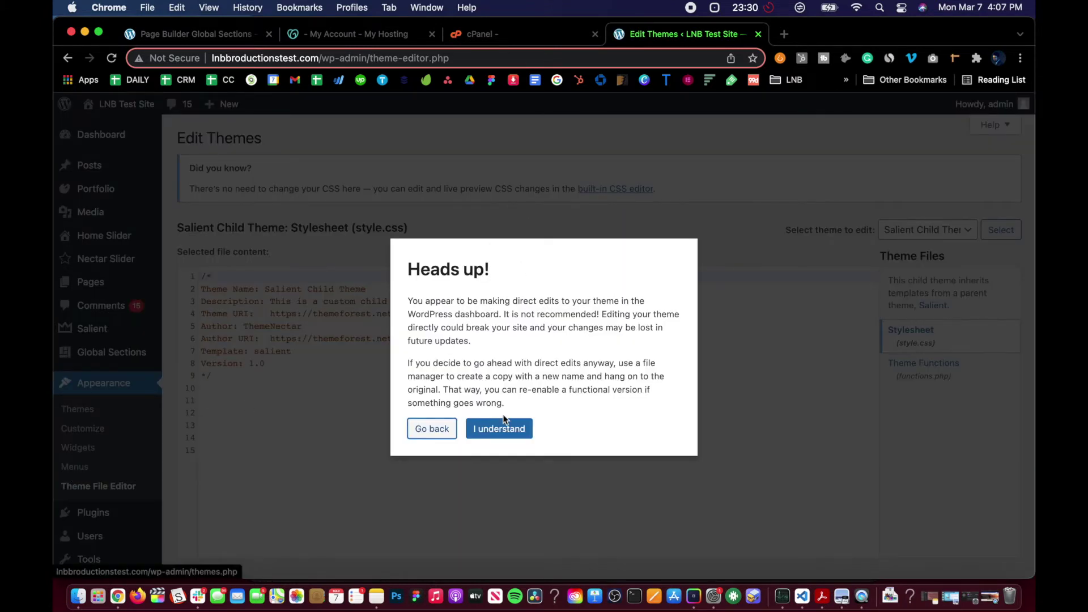
{"action": "left_click", "coordinate": [503, 429]}
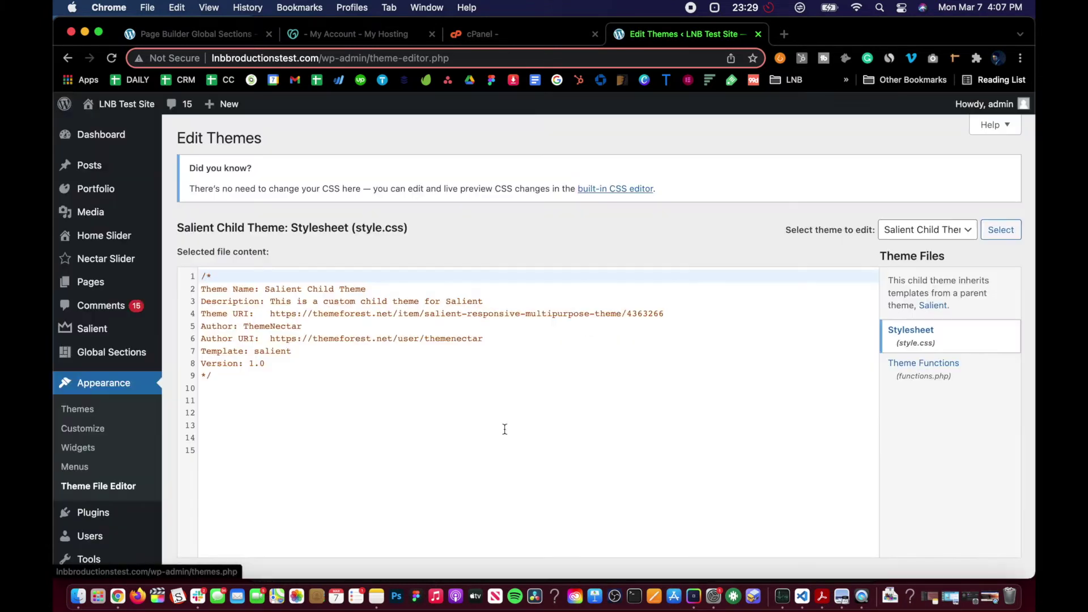
Inspect empty lines below the style.css header, then bring up Salient General Settings
{"action": "left_click", "coordinate": [537, 398]}
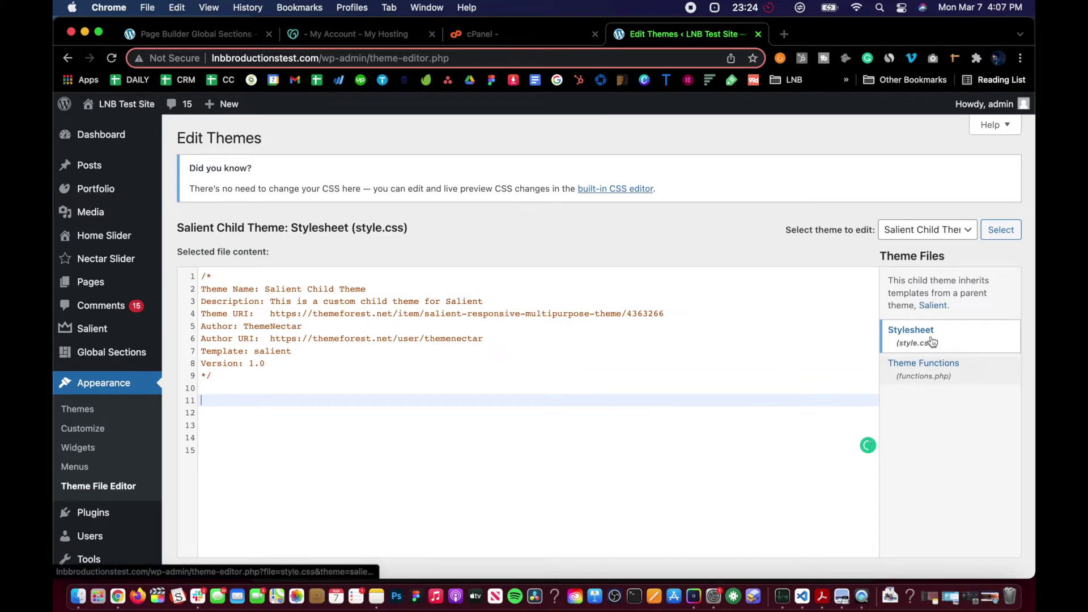
{"action": "key", "text": "Down"}
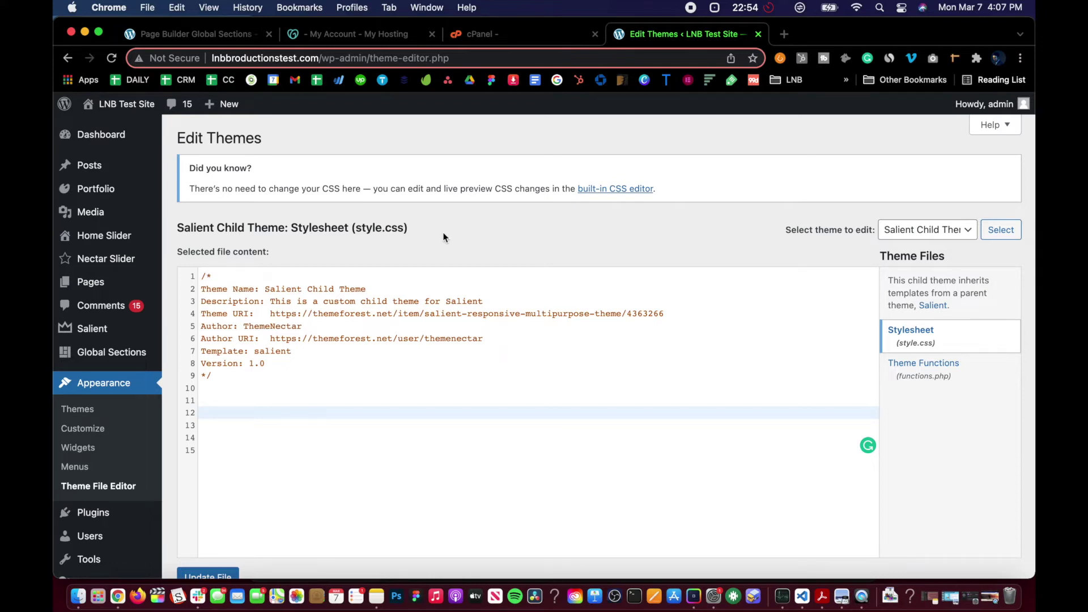
{"action": "scroll", "coordinate": [301, 417], "scroll_direction": "down", "scroll_amount": 2}
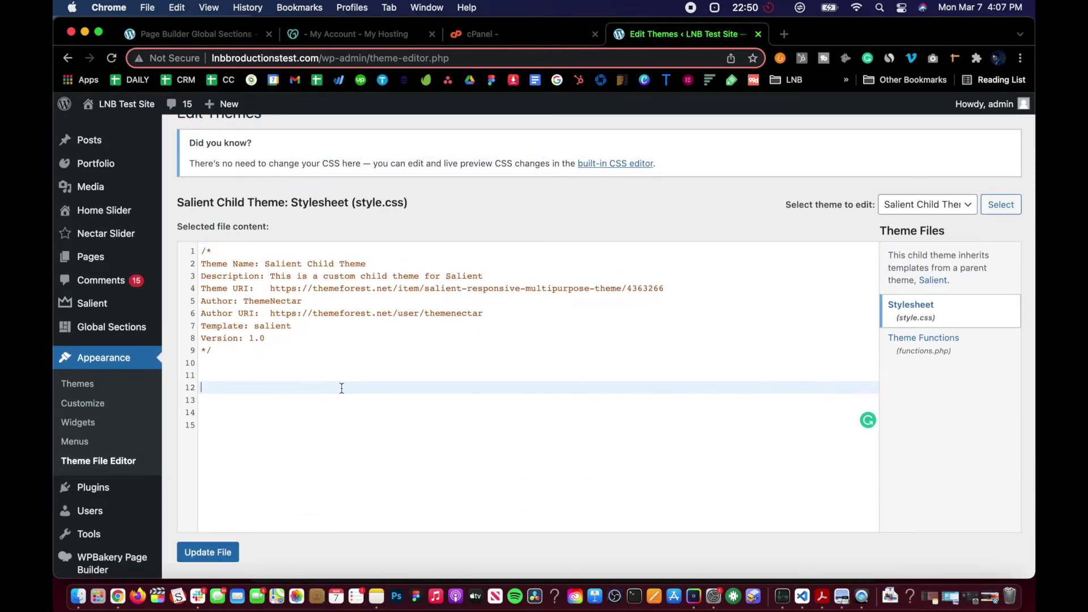
{"action": "left_click", "coordinate": [347, 366]}
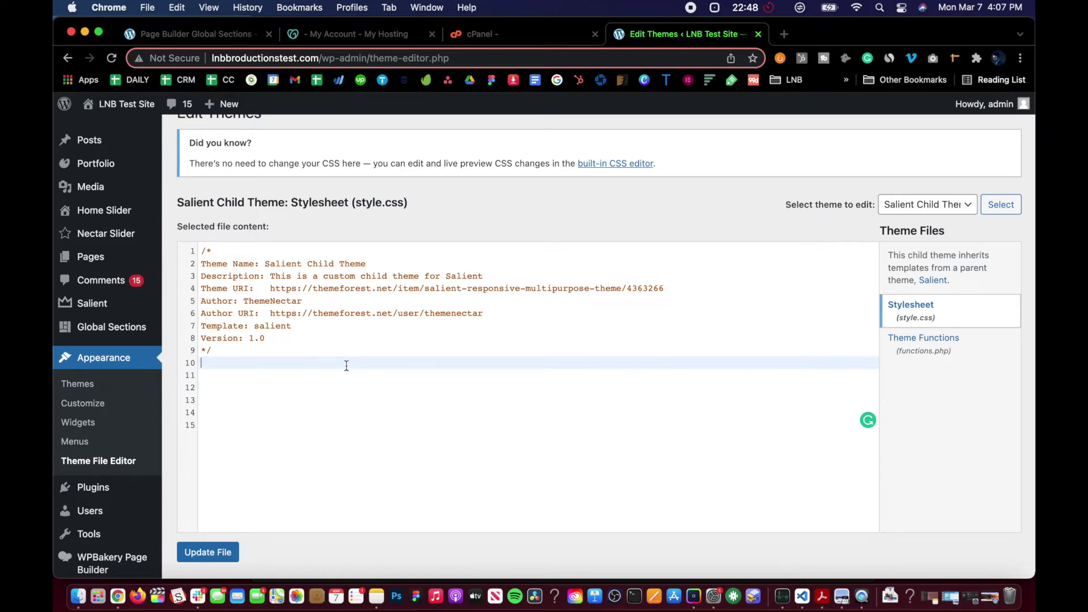
{"action": "left_click", "coordinate": [342, 402]}
{"action": "left_click", "coordinate": [310, 379]}
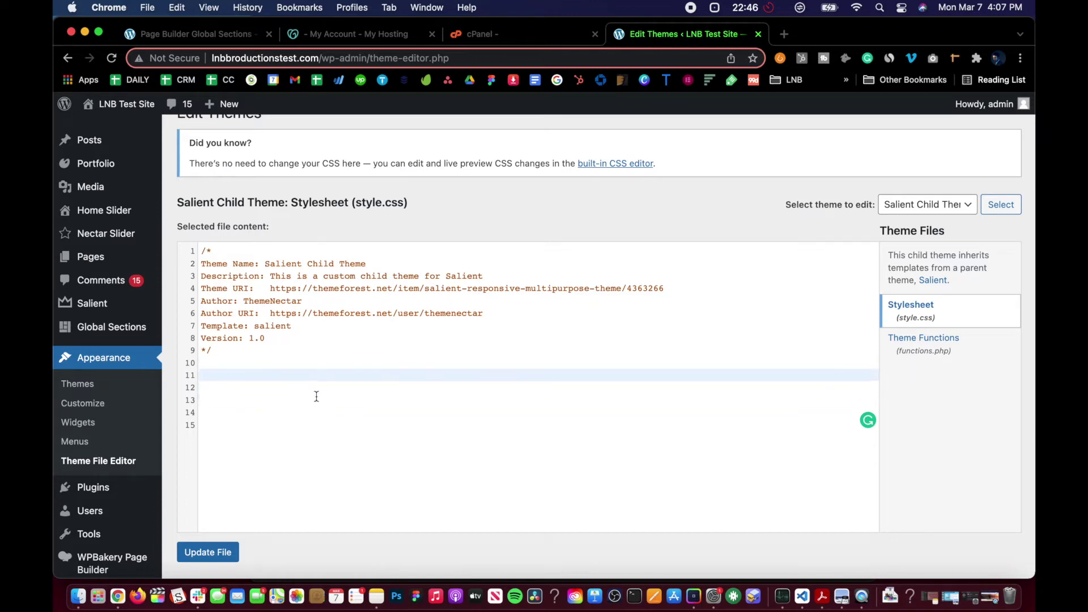
{"action": "left_click", "coordinate": [316, 397]}
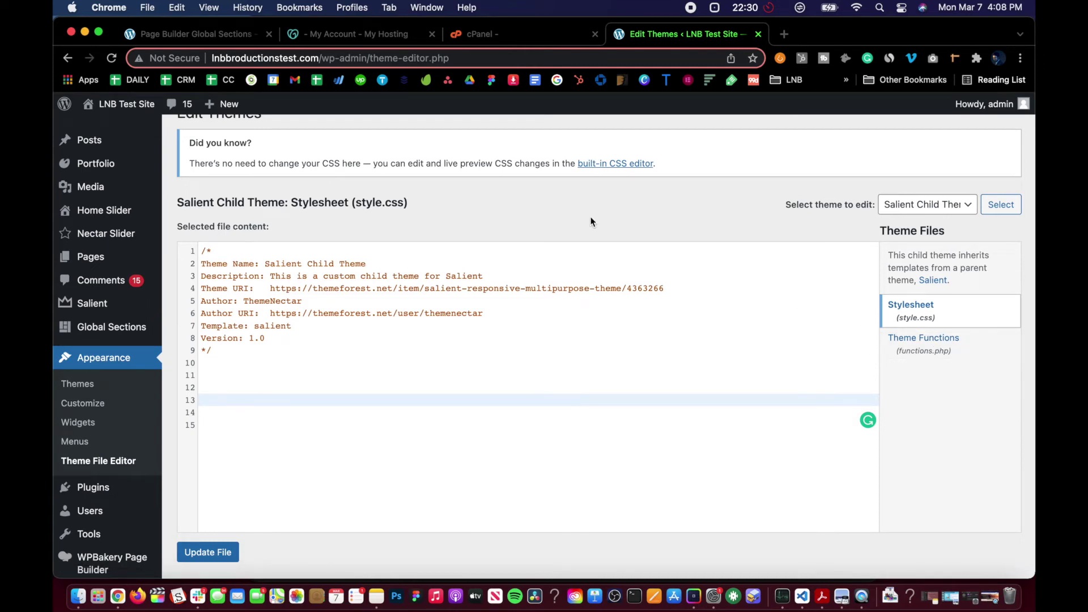
{"action": "mouse_move", "coordinate": [92, 303]}
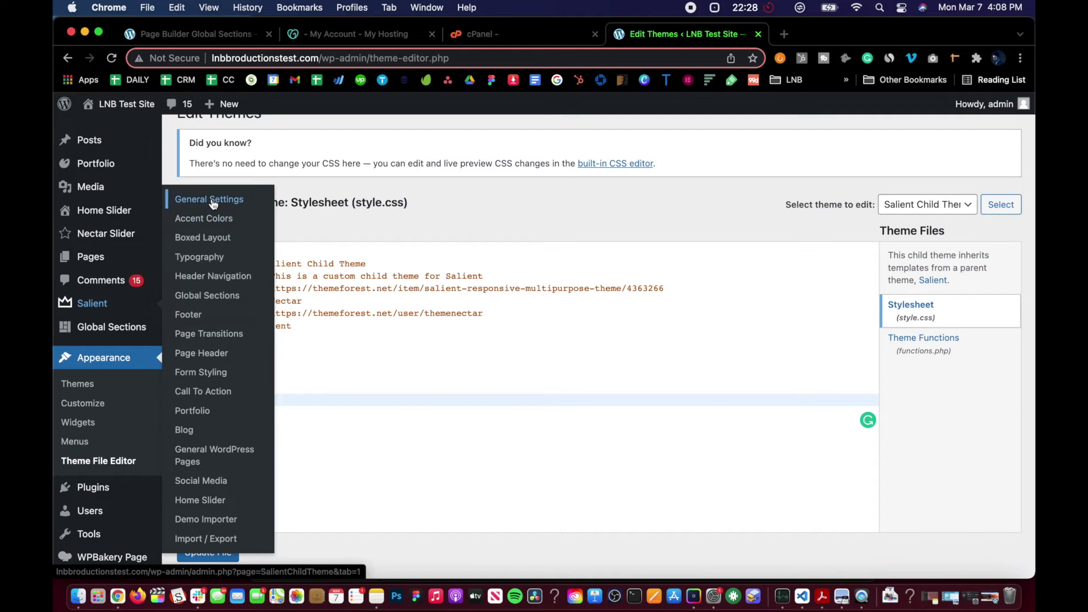
{"action": "left_click", "coordinate": [209, 199]}
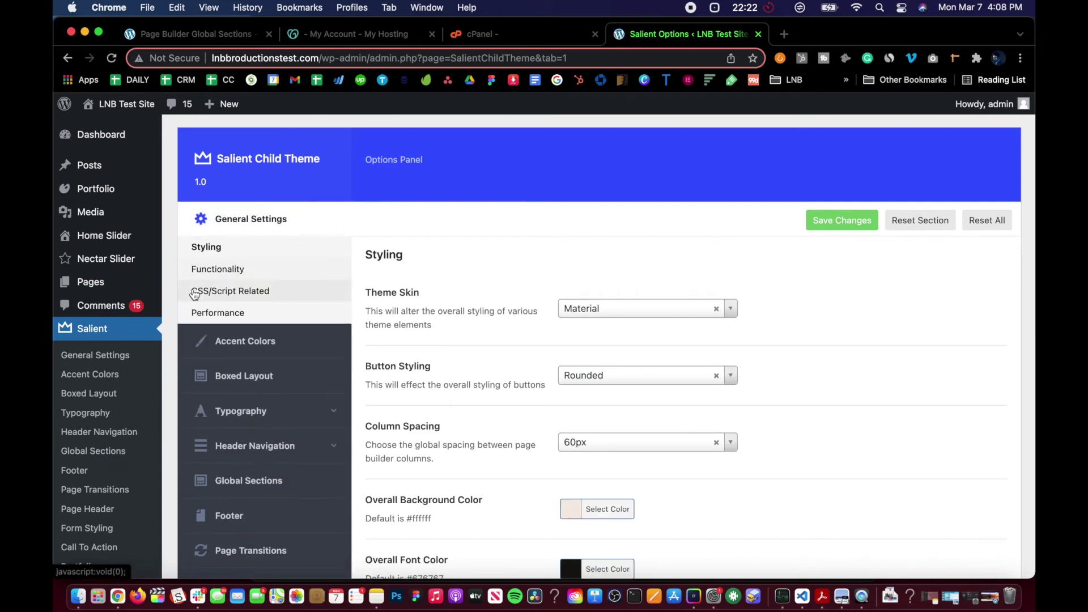
Show the CSS/Script Related tab's empty Custom CSS Code field, then return to Themes
{"action": "left_click", "coordinate": [231, 291]}
{"action": "scroll", "coordinate": [428, 346], "scroll_direction": "down", "scroll_amount": 5}
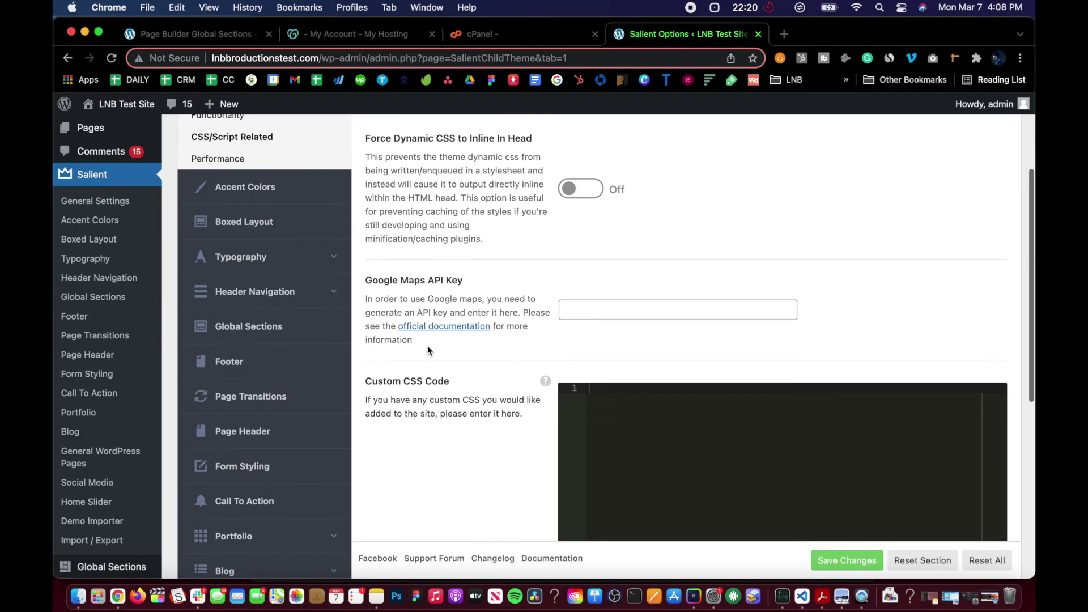
{"action": "left_click", "coordinate": [716, 479]}
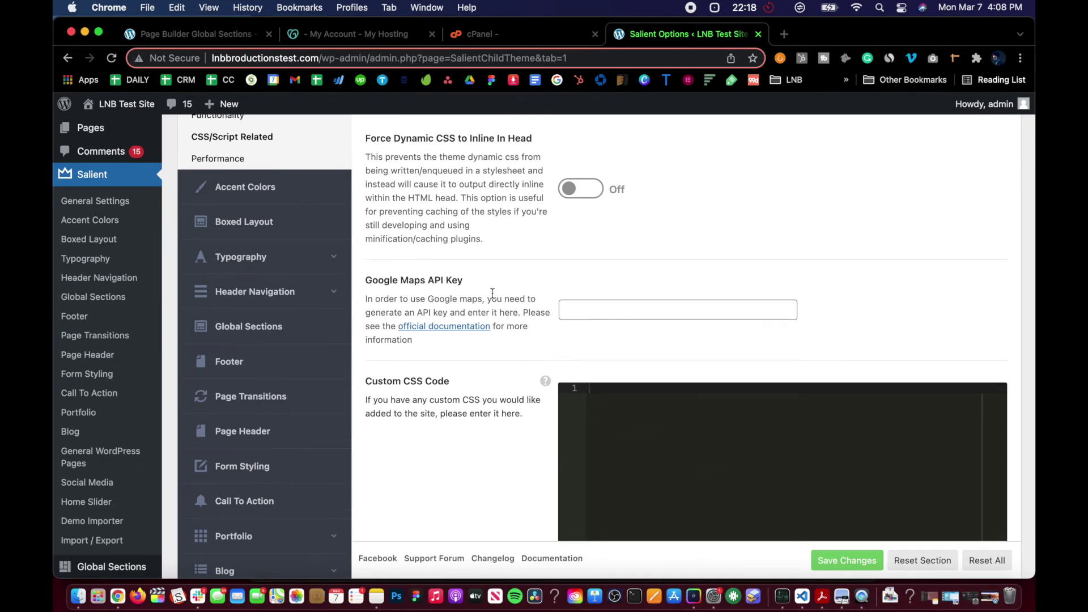
{"action": "scroll", "coordinate": [493, 294], "scroll_direction": "up", "scroll_amount": 5}
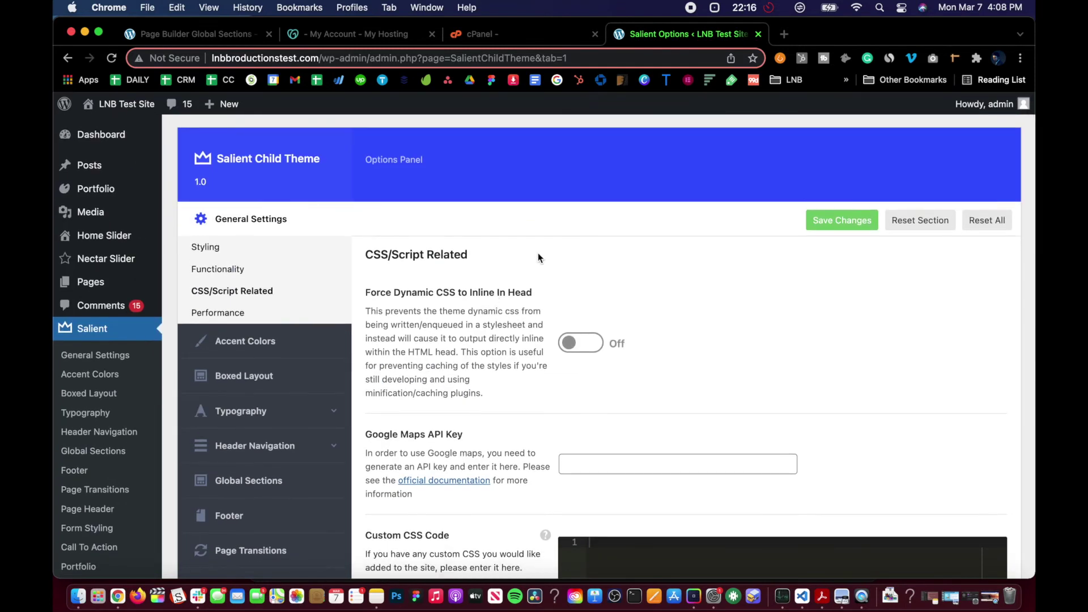
{"action": "scroll", "coordinate": [427, 280], "scroll_direction": "down", "scroll_amount": 4}
{"action": "scroll", "coordinate": [357, 273], "scroll_direction": "up", "scroll_amount": 4}
{"action": "scroll", "coordinate": [429, 271], "scroll_direction": "down", "scroll_amount": 8}
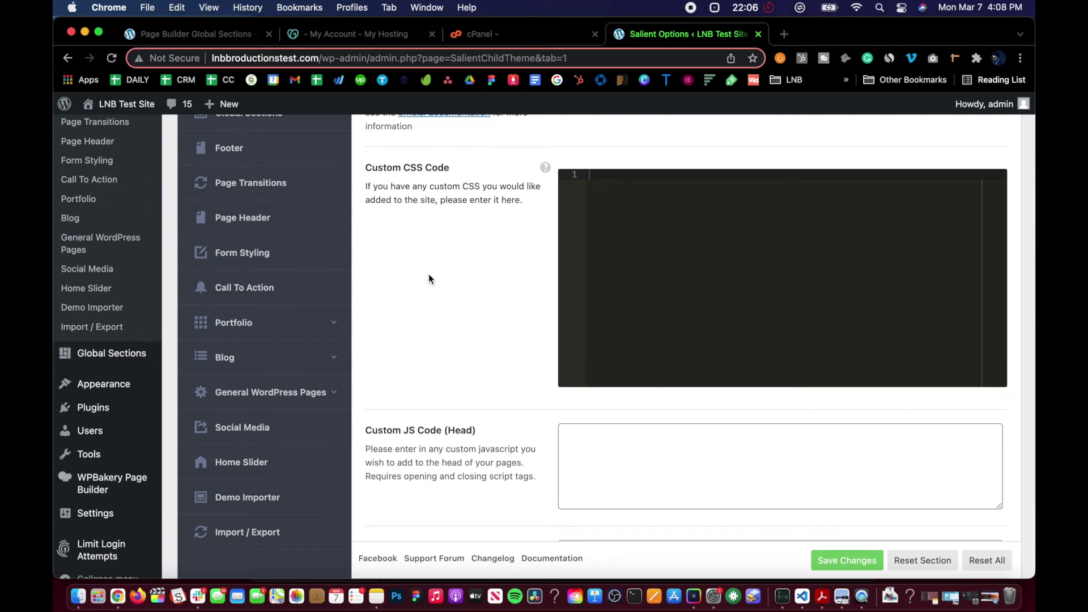
{"action": "scroll", "coordinate": [429, 274], "scroll_direction": "up", "scroll_amount": 10}
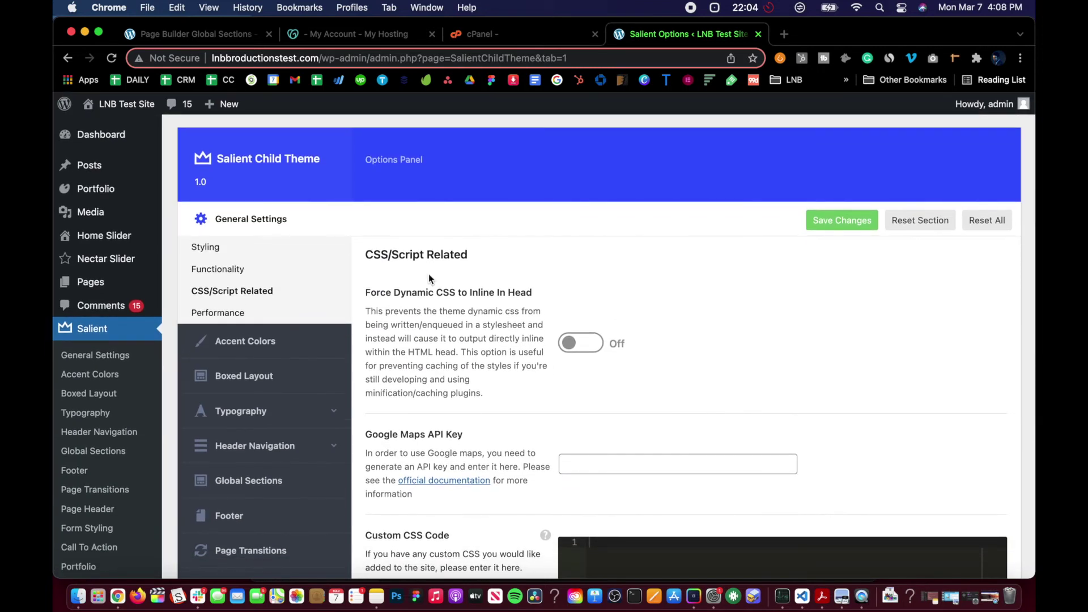
{"action": "scroll", "coordinate": [94, 356], "scroll_direction": "down", "scroll_amount": 10}
{"action": "mouse_move", "coordinate": [104, 321]}
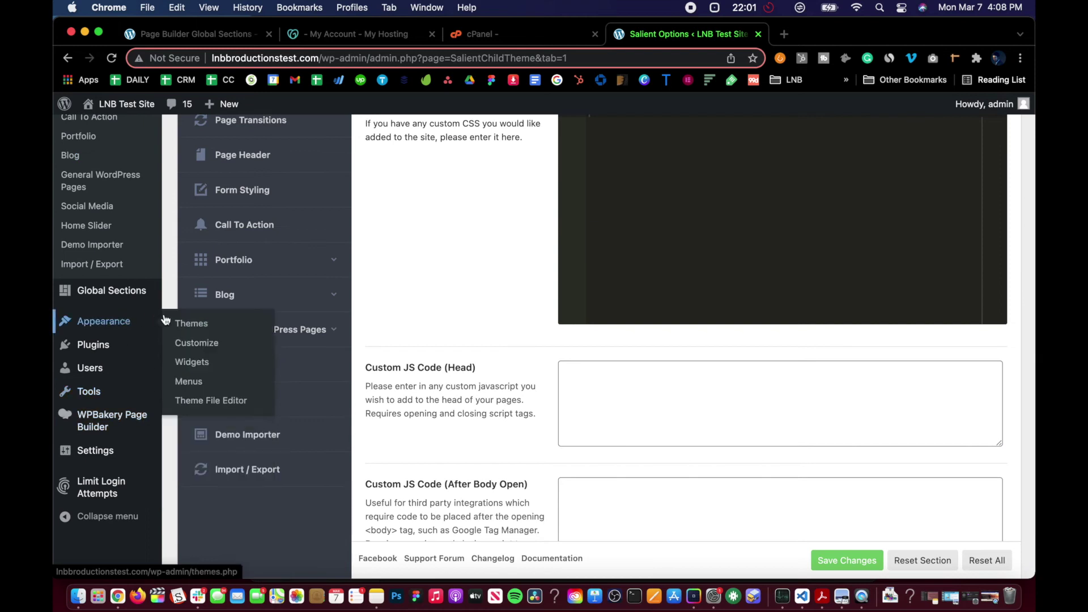
{"action": "left_click", "coordinate": [191, 326]}
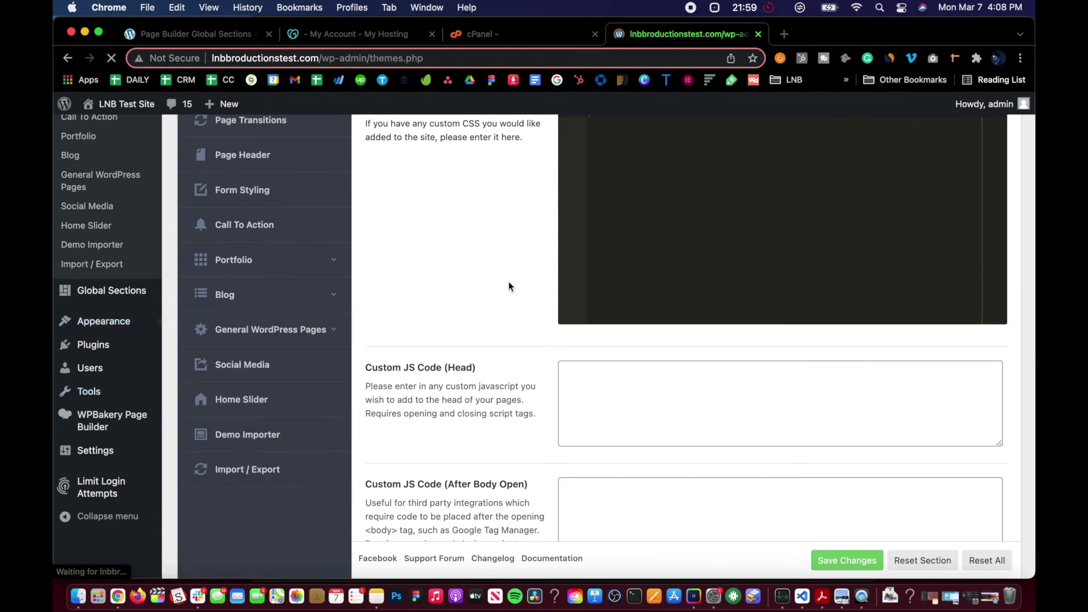